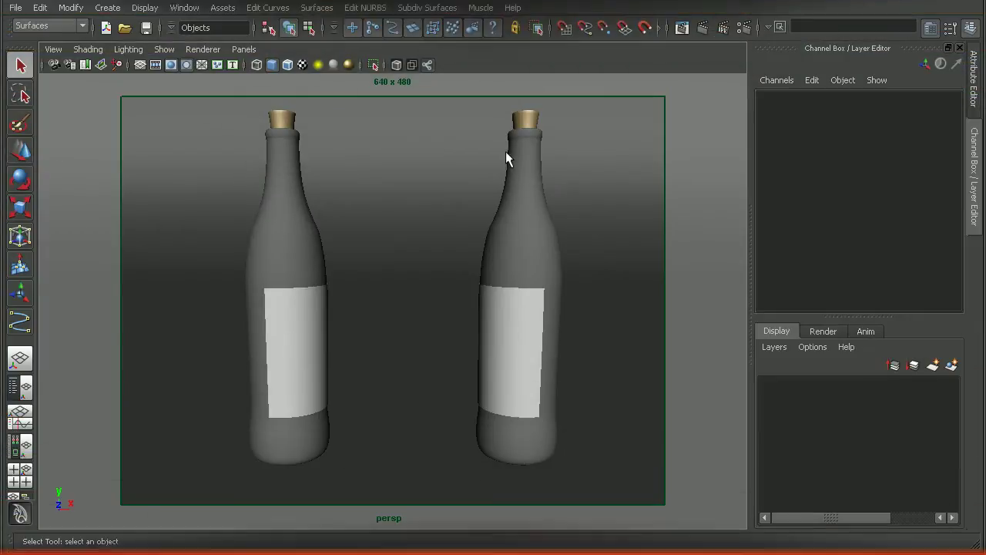
Select the right-hand wine bottle in the perspective viewport.
click(526, 223)
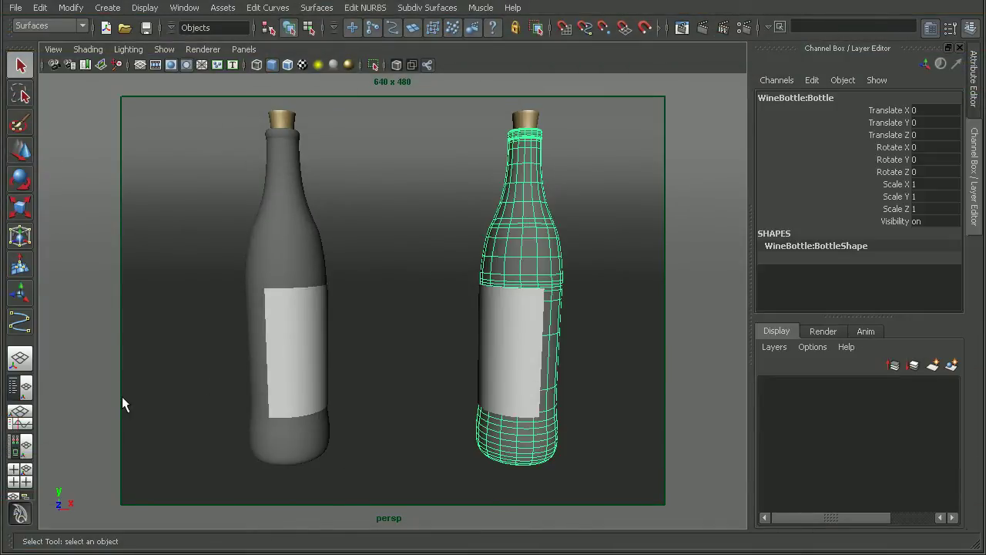
Create a mental ray Dielectric_material (dielectric_material4) in Hypershade and assign it to the right bottle.
click(20, 446)
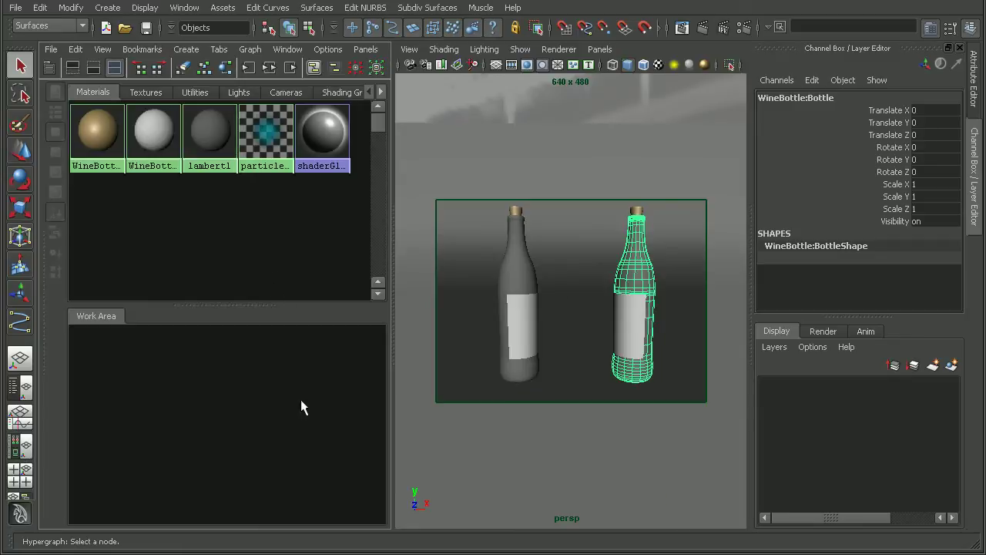
click(186, 49)
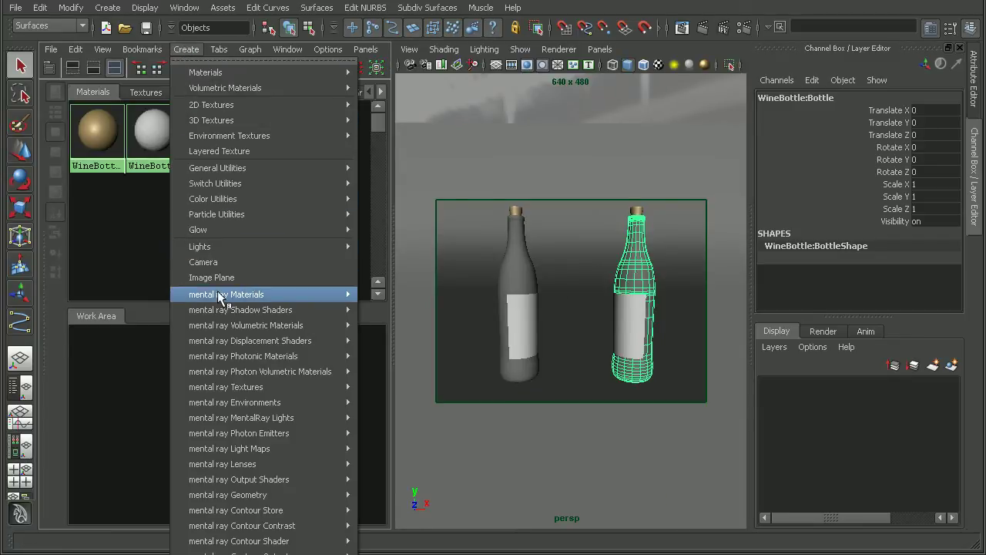
mouse_move(220, 291)
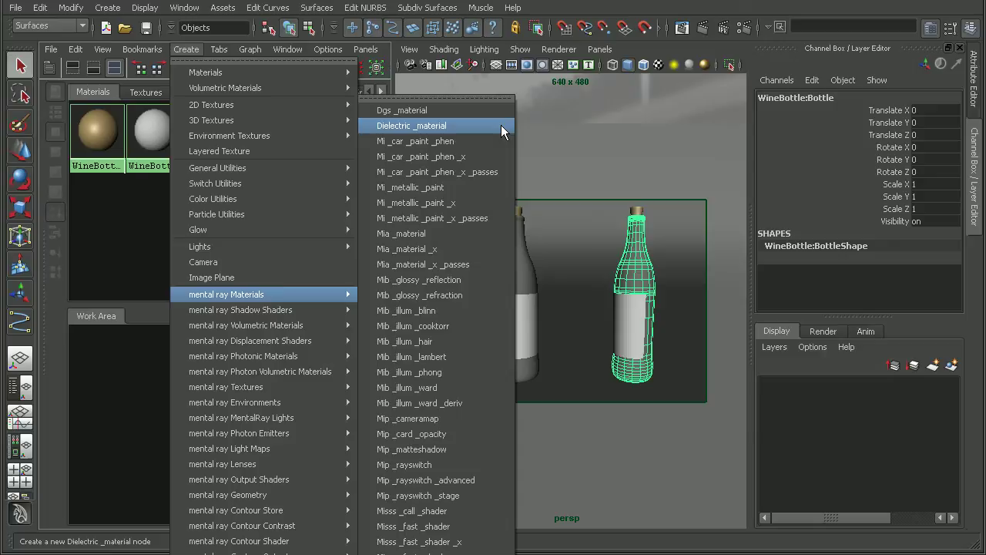
click(425, 123)
drag(137, 368, 298, 370)
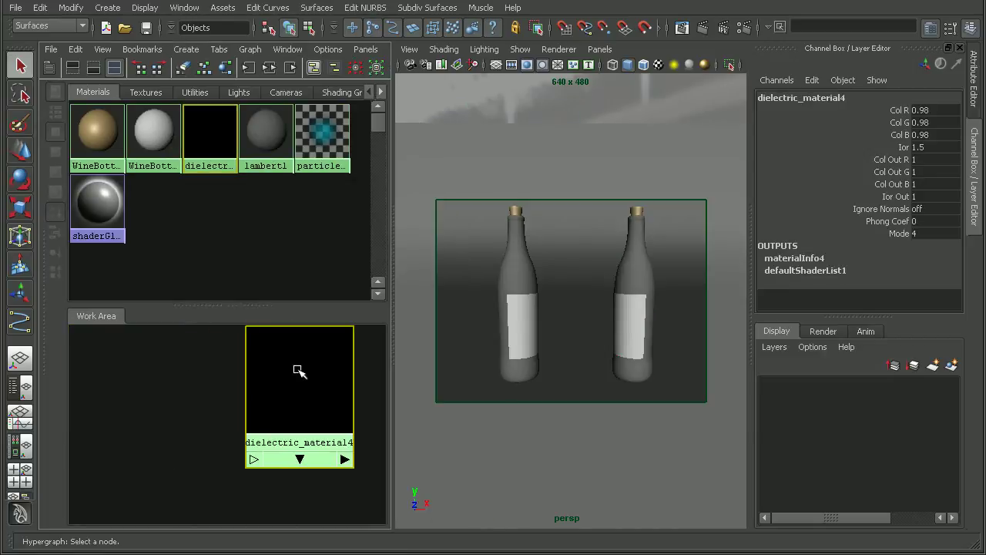
middle_drag(643, 280, 643, 266)
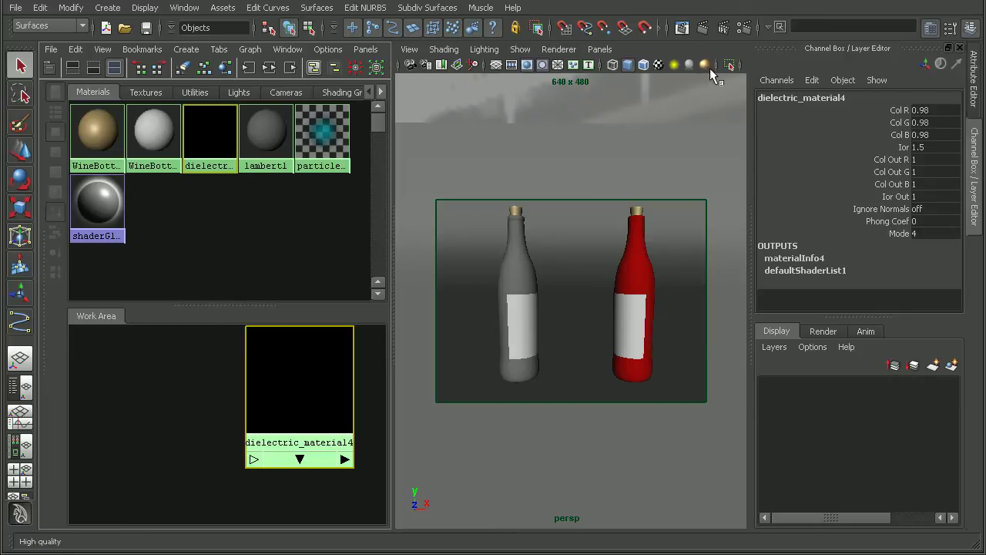
Render the current frame in mental ray and zoom in on the dark right bottle.
click(704, 29)
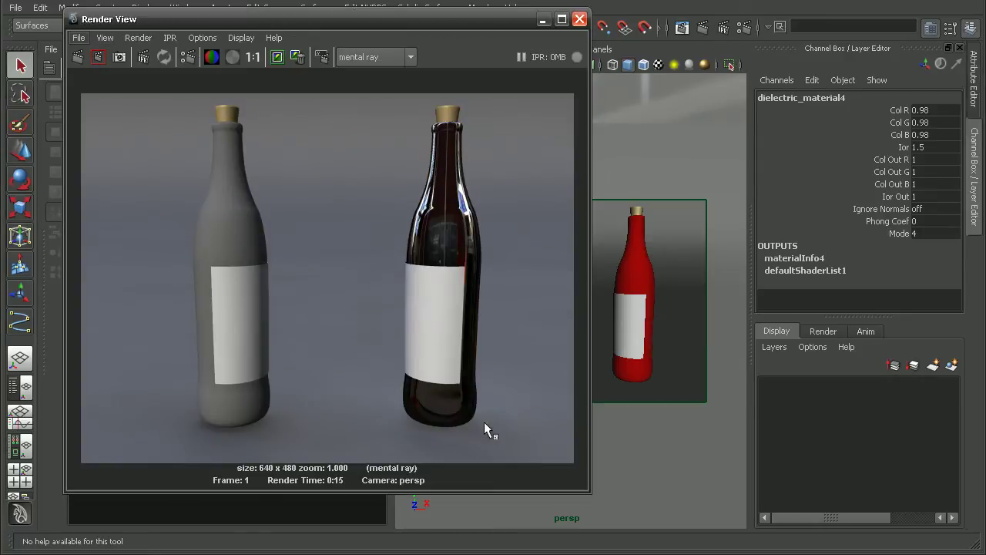
alt+middle_drag(485, 223, 451, 293)
alt+right_drag(451, 293, 484, 278)
alt+middle_drag(449, 391, 453, 316)
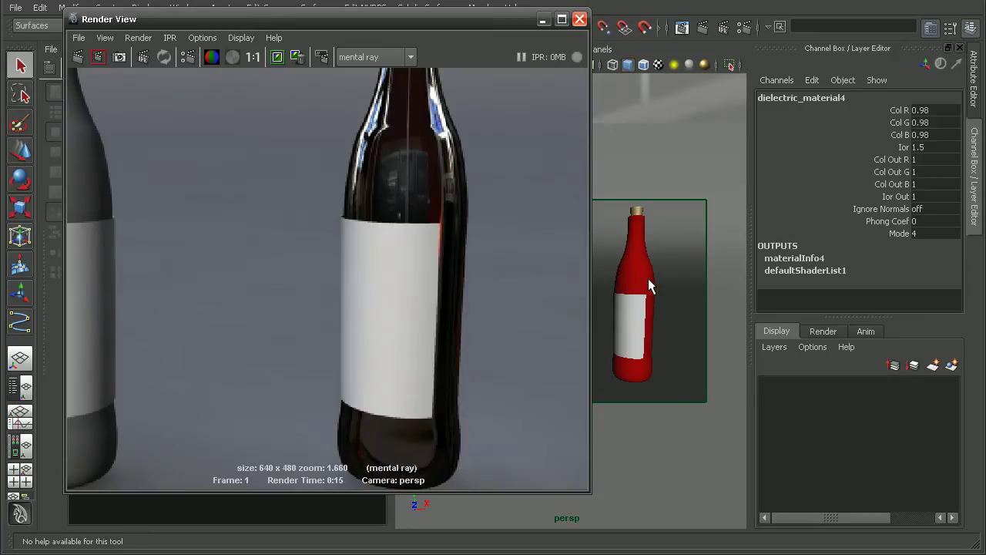
Set mental ray raytracing to Reflections 4, Refractions 5 and Max Trace Depth 10.
click(185, 57)
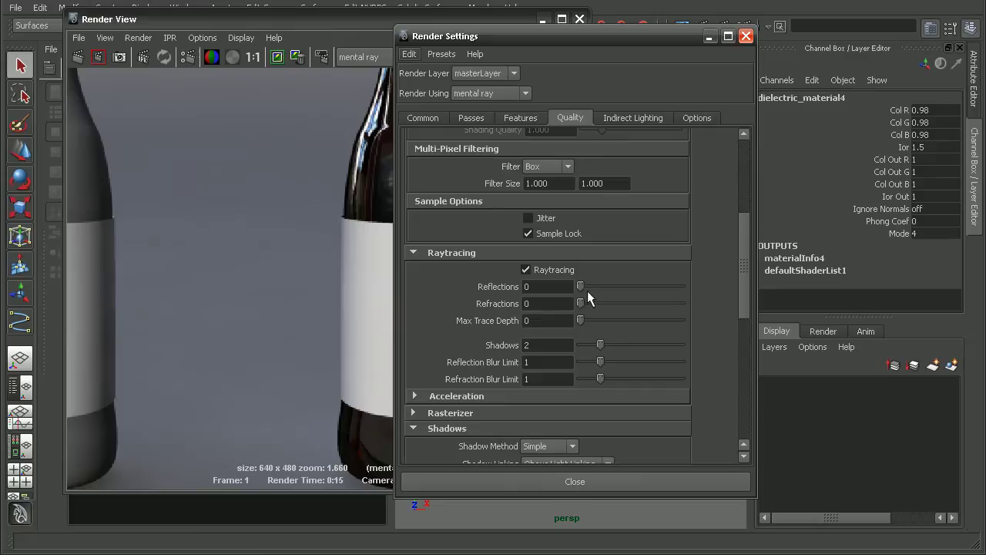
click(619, 287)
drag(624, 302, 630, 303)
click(629, 320)
click(603, 479)
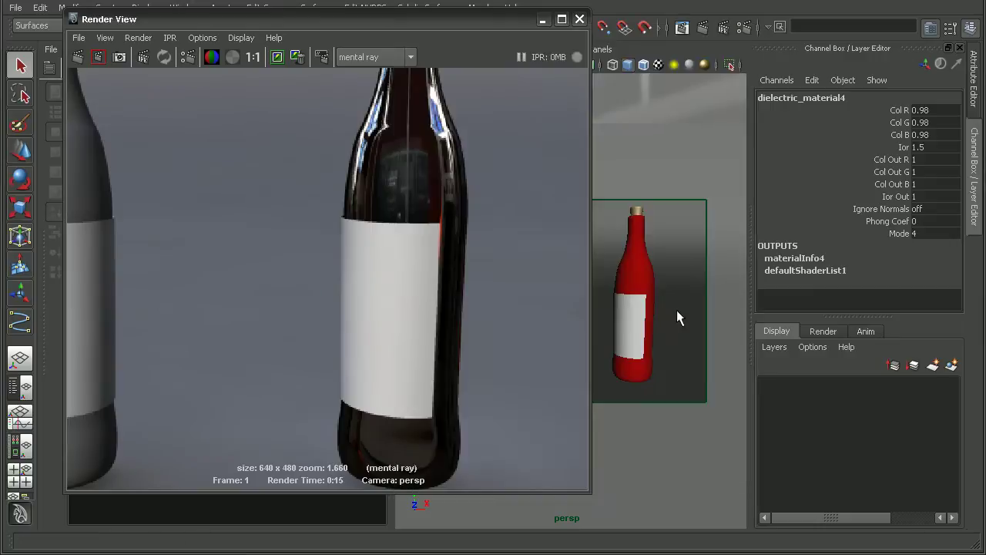
Keep the dark render, re-render with the new limits, and compare against the kept image.
click(277, 58)
click(78, 57)
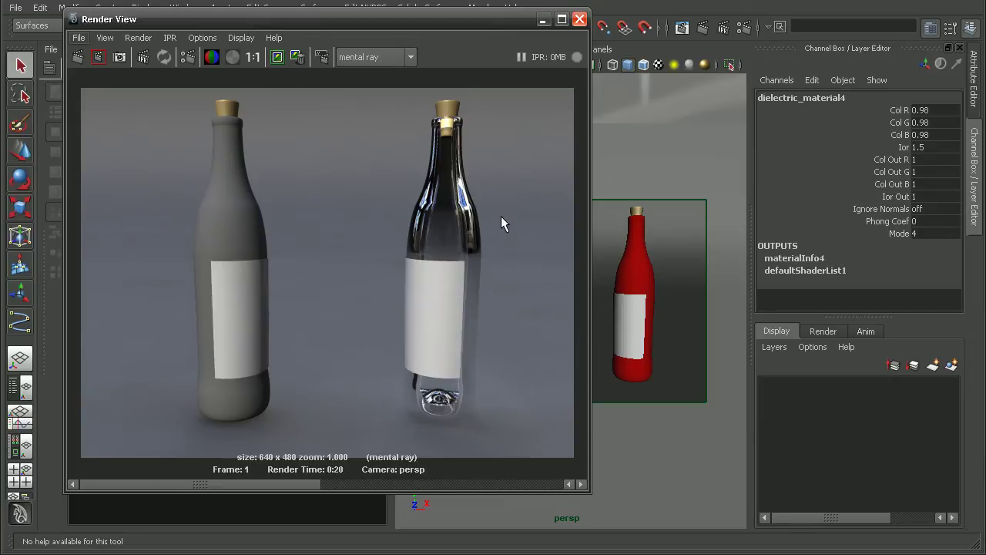
scroll(501, 224, up, 2)
click(318, 480)
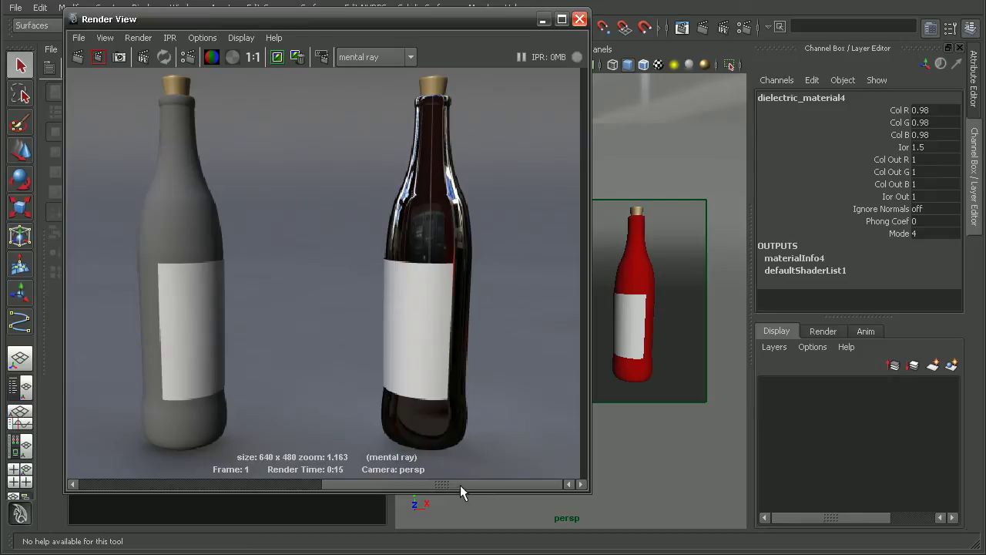
drag(342, 484, 288, 485)
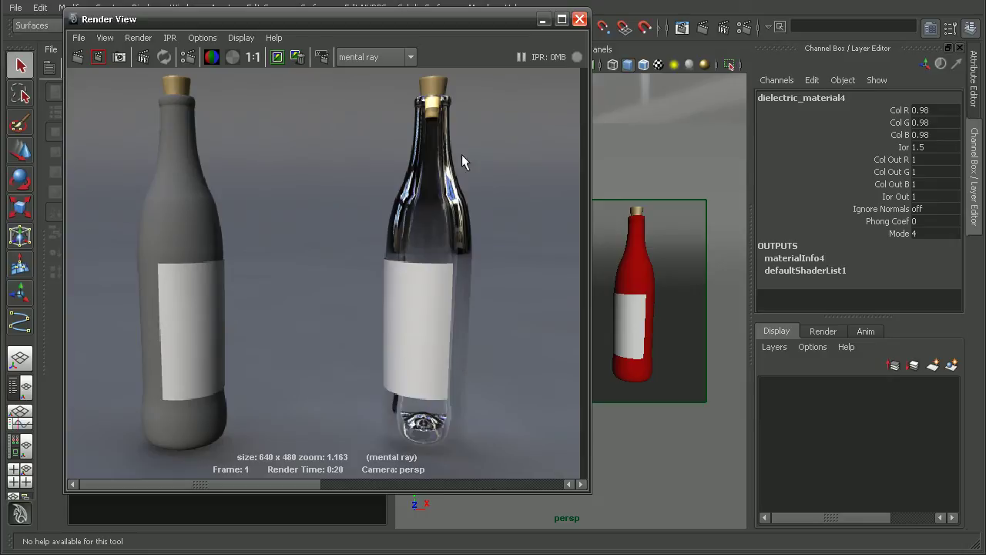
Set dielectric_material4's Index of Refraction to 1.650 in the Attribute Editor.
click(253, 57)
drag(291, 17, 551, 32)
drag(286, 392, 150, 392)
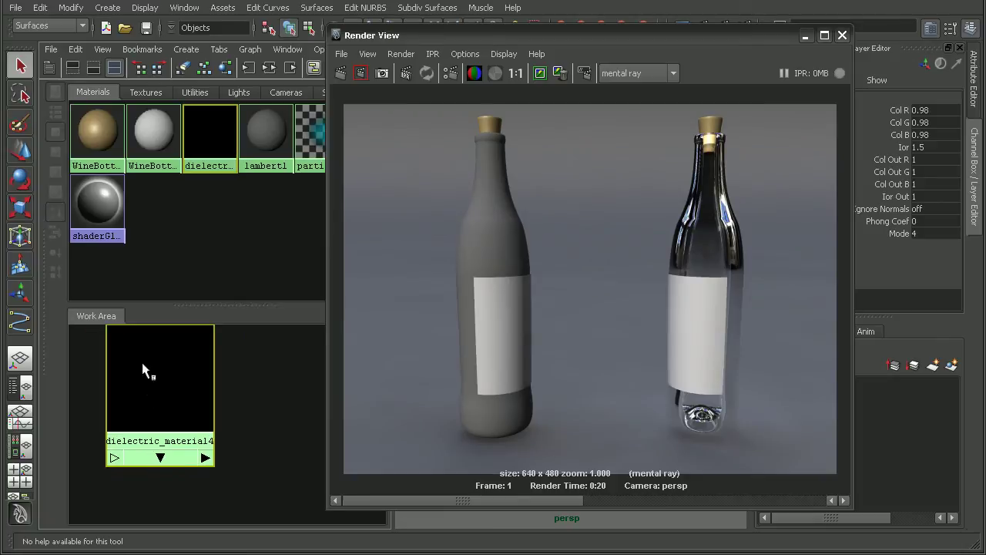
drag(559, 37, 331, 35)
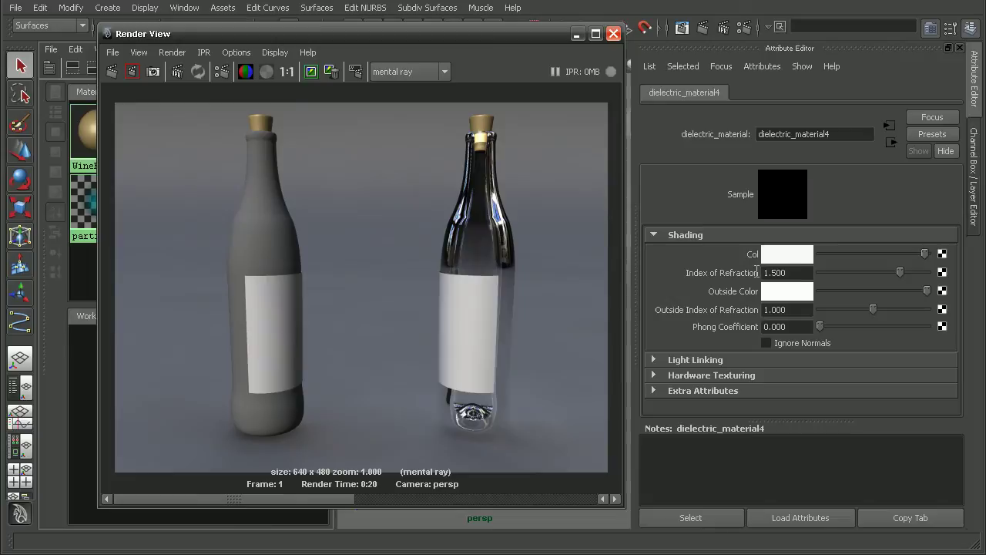
click(799, 272)
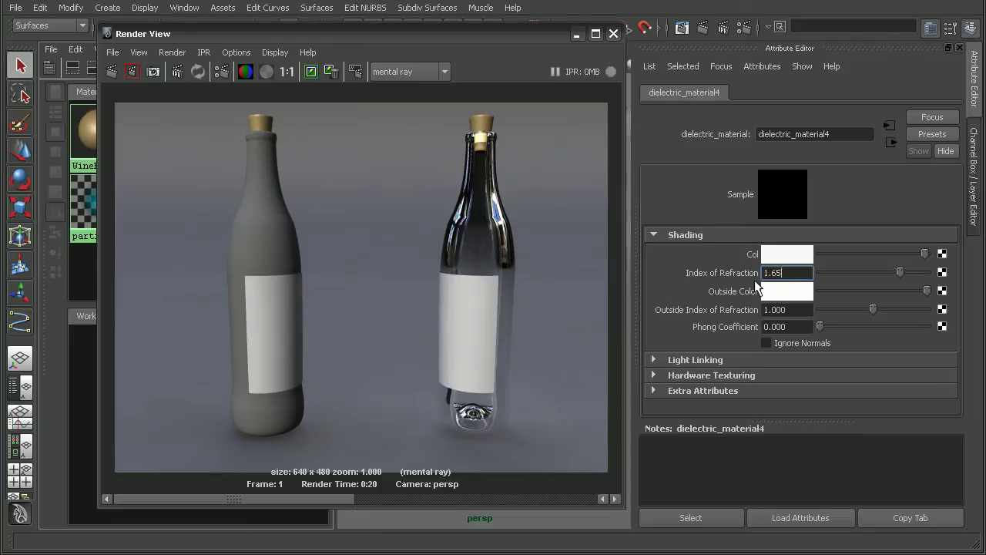
key(Tab)
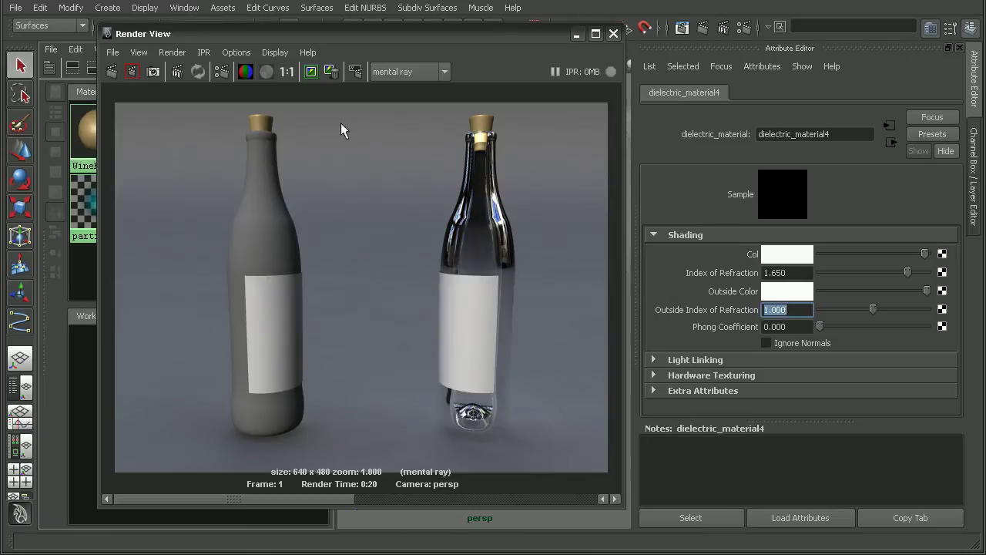
Keep the image, re-render with refraction 1.650, and inspect the glass bottle's neck and label.
click(311, 71)
click(117, 76)
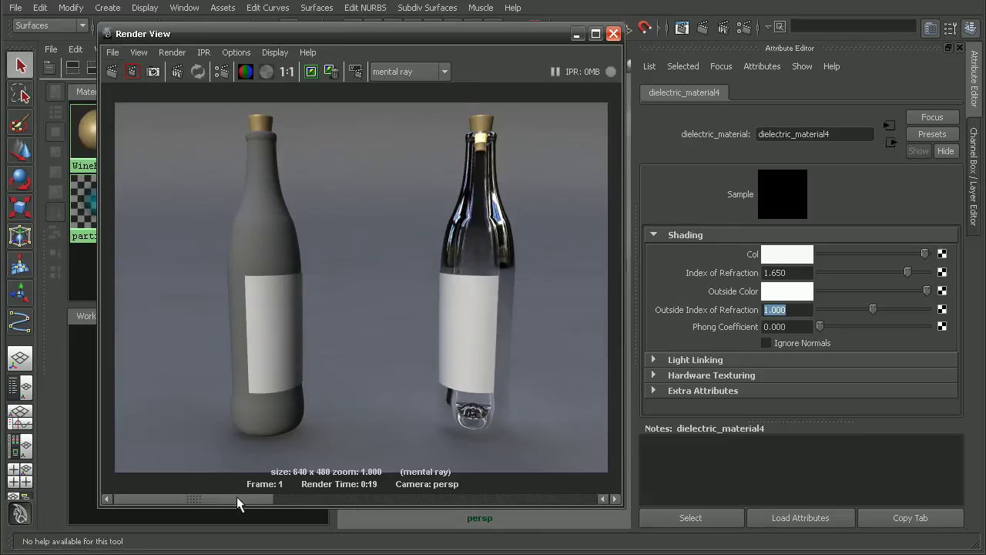
drag(231, 500, 326, 502)
scroll(451, 286, up, 5)
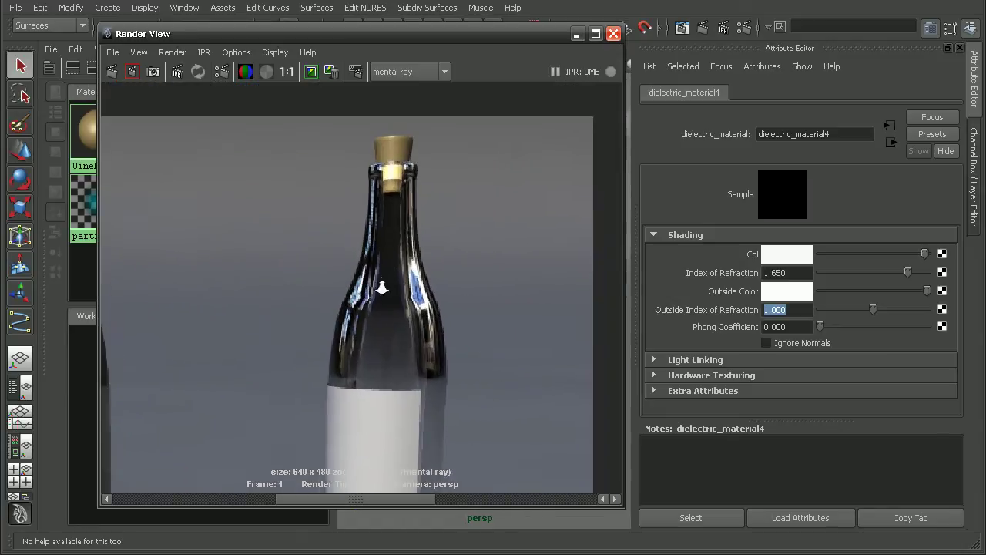
drag(282, 500, 178, 501)
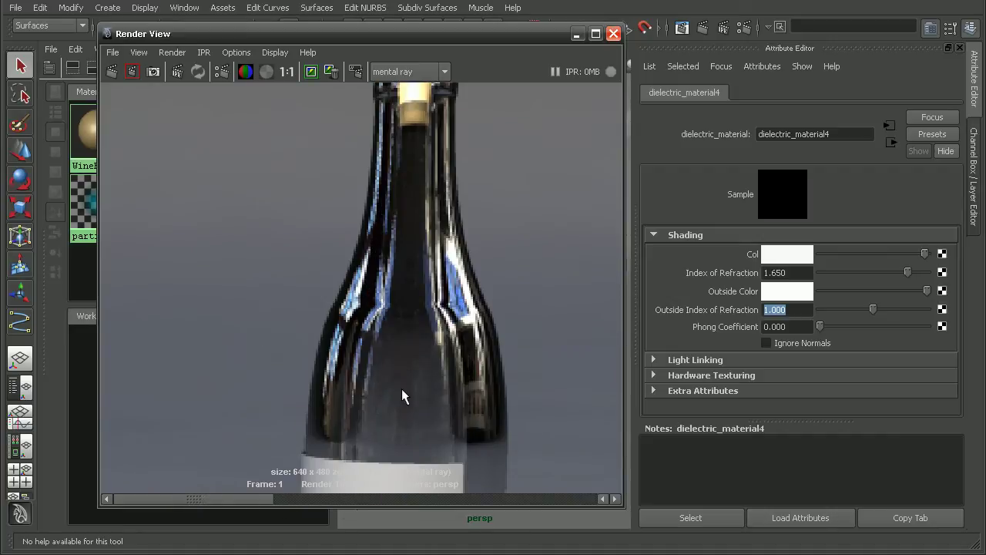
alt+middle_drag(403, 398, 418, 281)
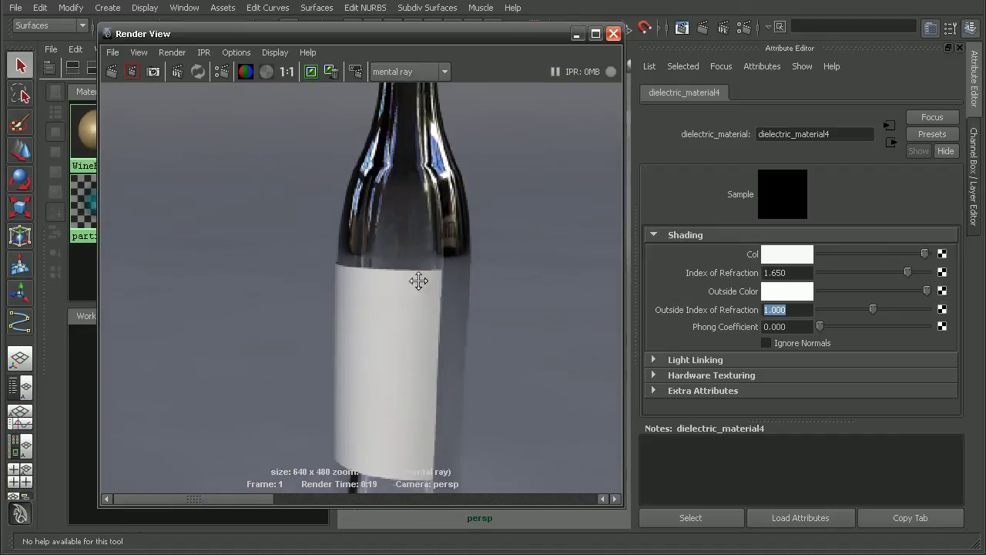
click(286, 71)
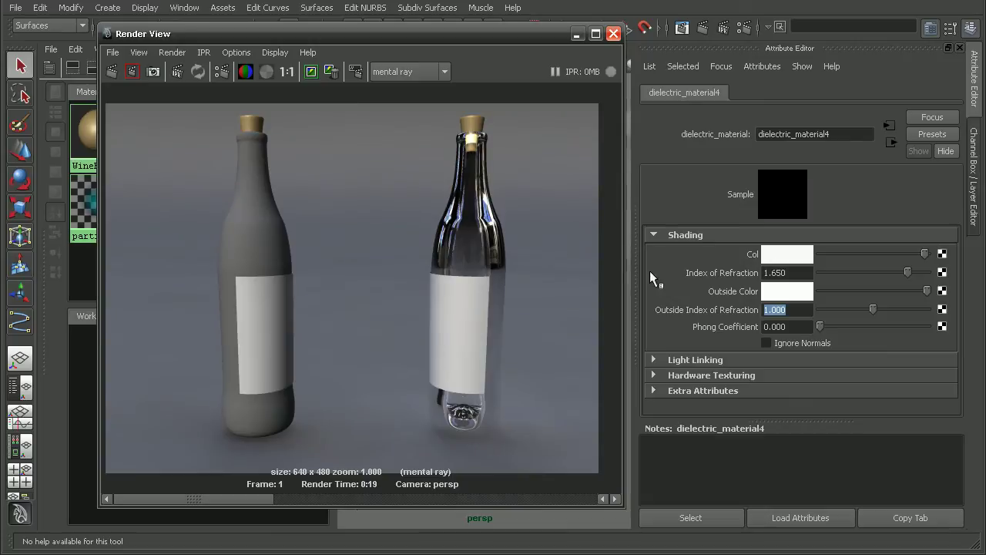
Tint dielectric_material4's colour pale yellow by shifting hue and lowering blue.
click(781, 255)
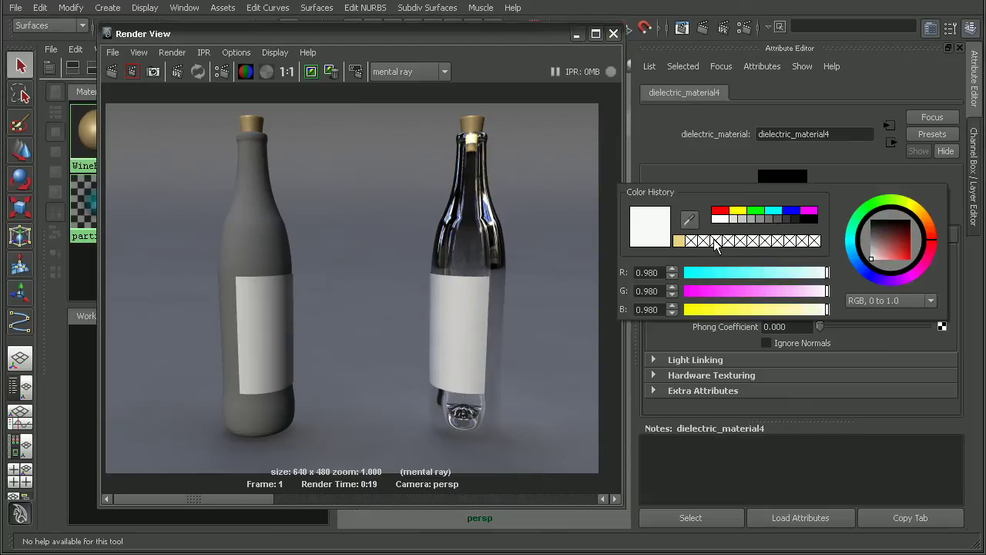
click(923, 215)
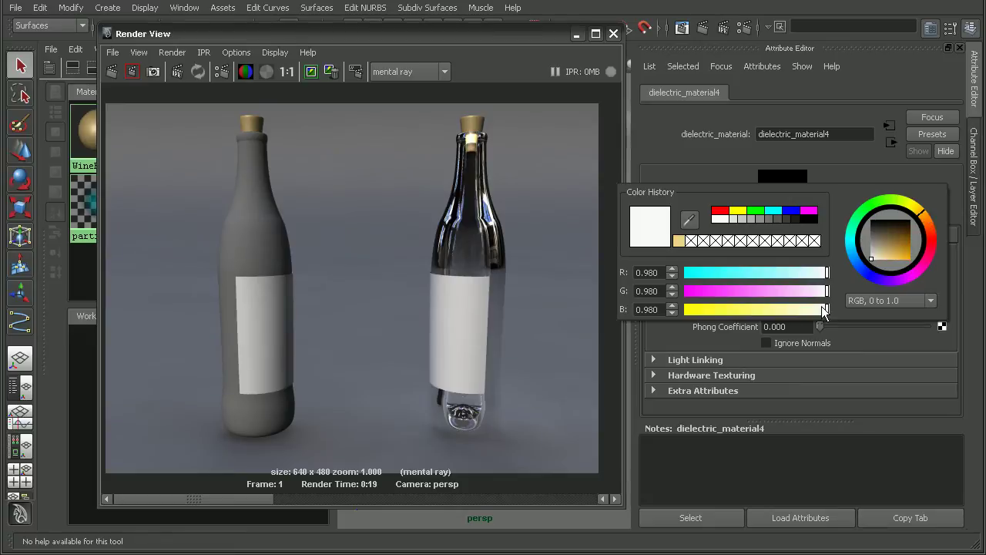
drag(827, 309, 795, 310)
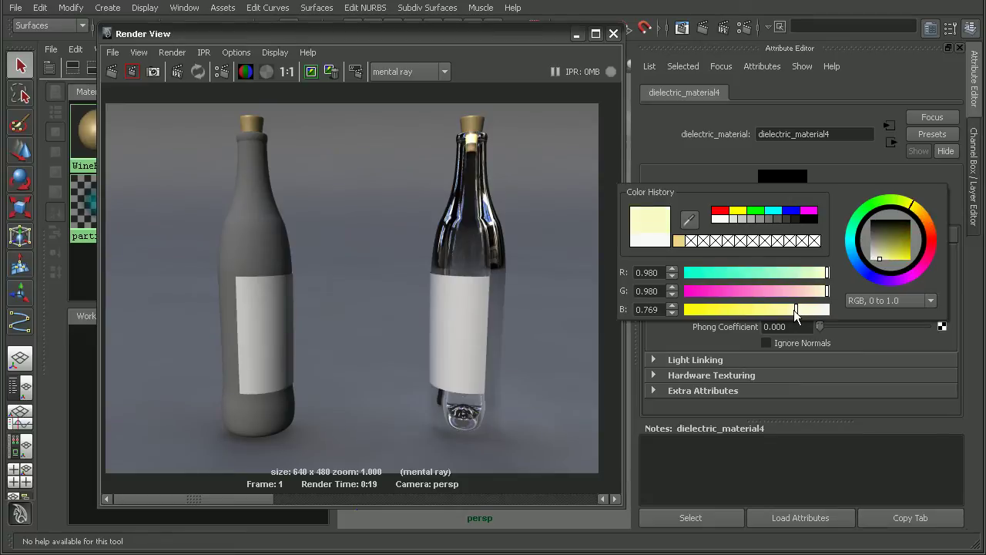
Re-render and zoom in on the yellow-green tinted glass bottle.
click(111, 72)
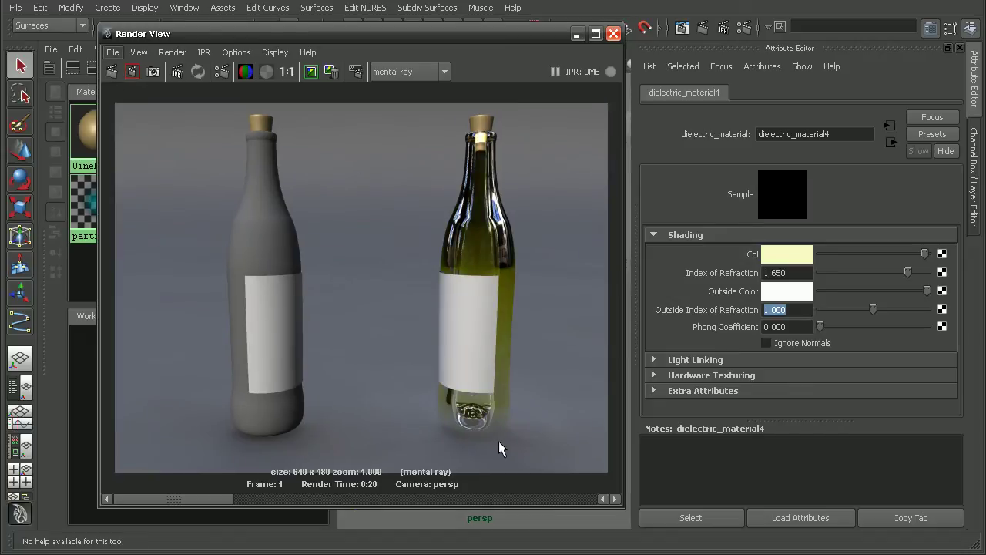
drag(227, 500, 172, 501)
middle_drag(506, 251, 448, 214)
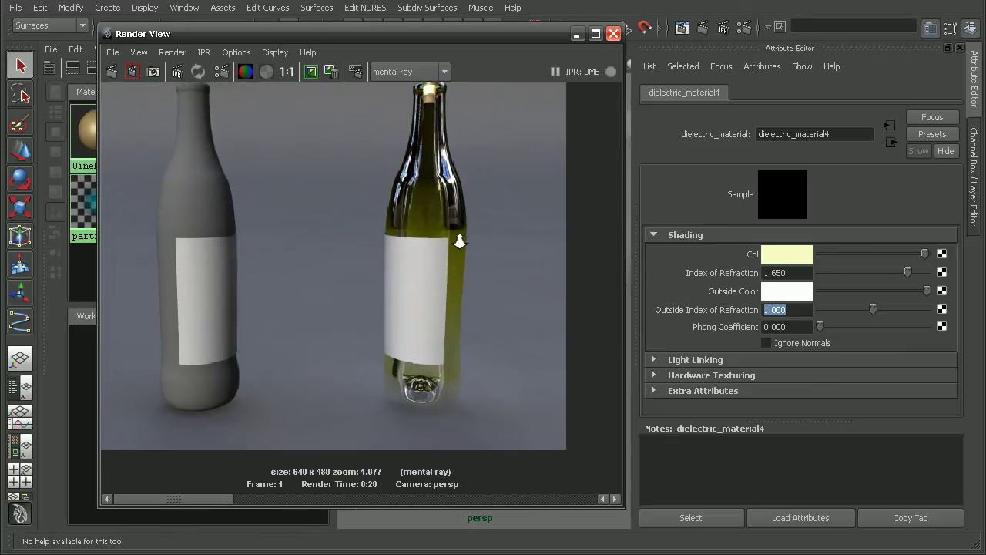
scroll(447, 282, up, 2)
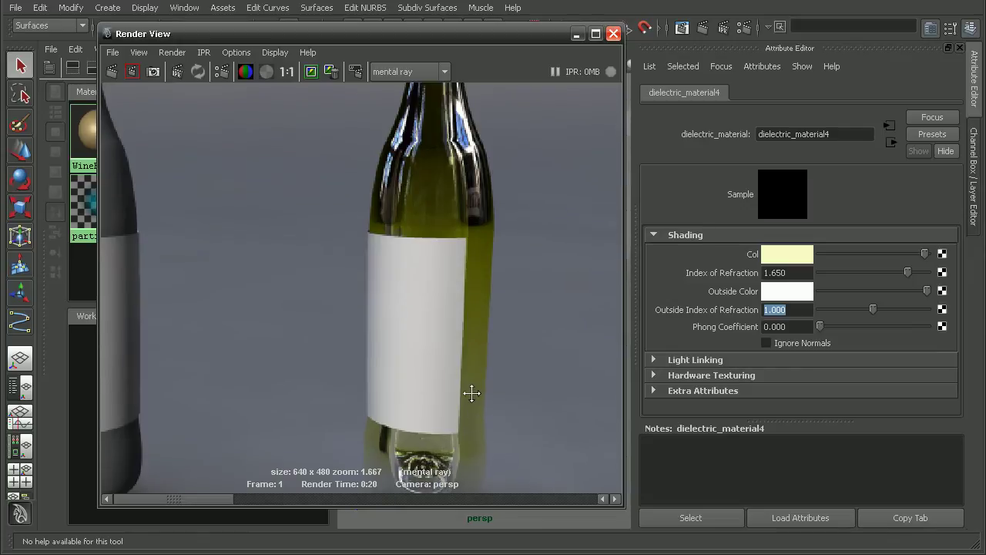
middle_drag(469, 392, 467, 380)
click(291, 73)
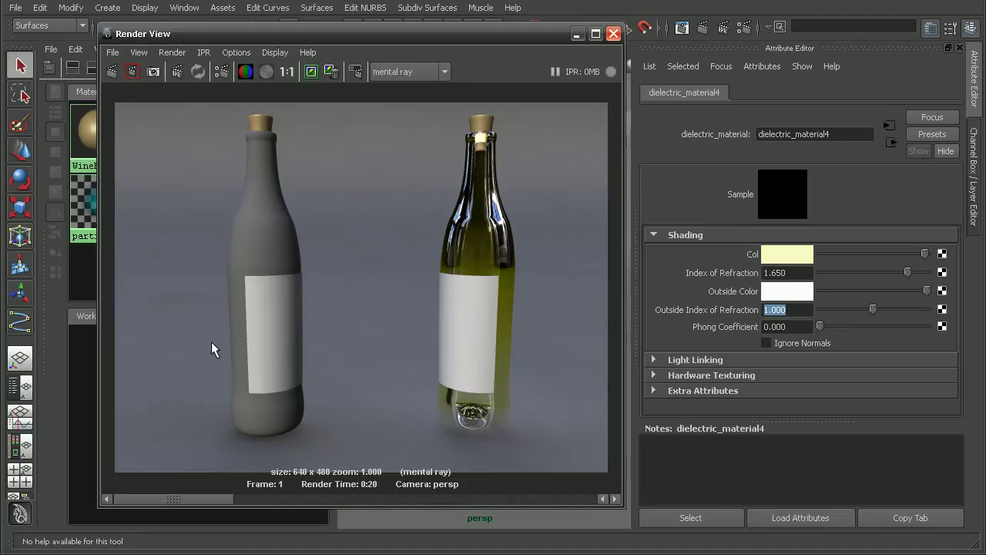
drag(446, 34, 660, 39)
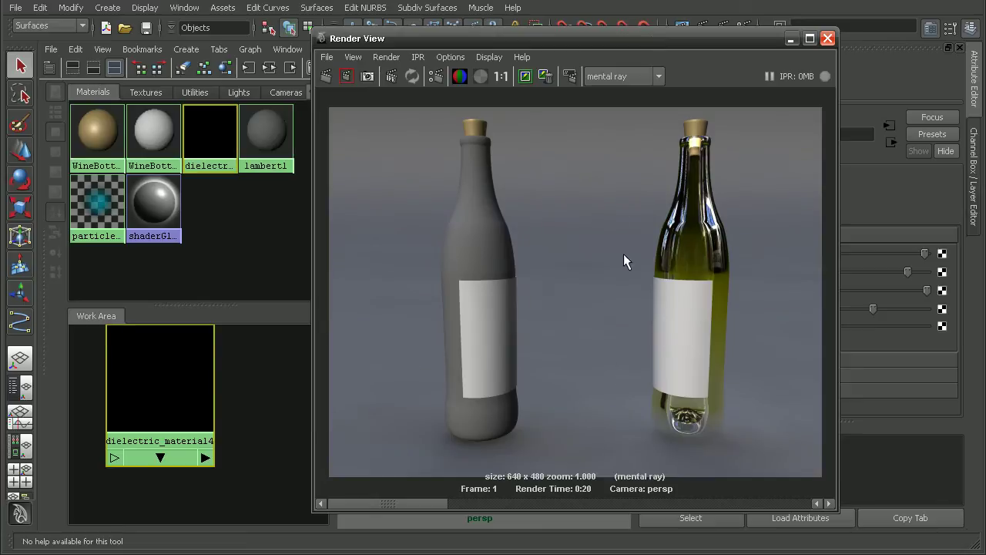
Create a new mental ray mia_material_x1 material in Hypershade.
click(827, 37)
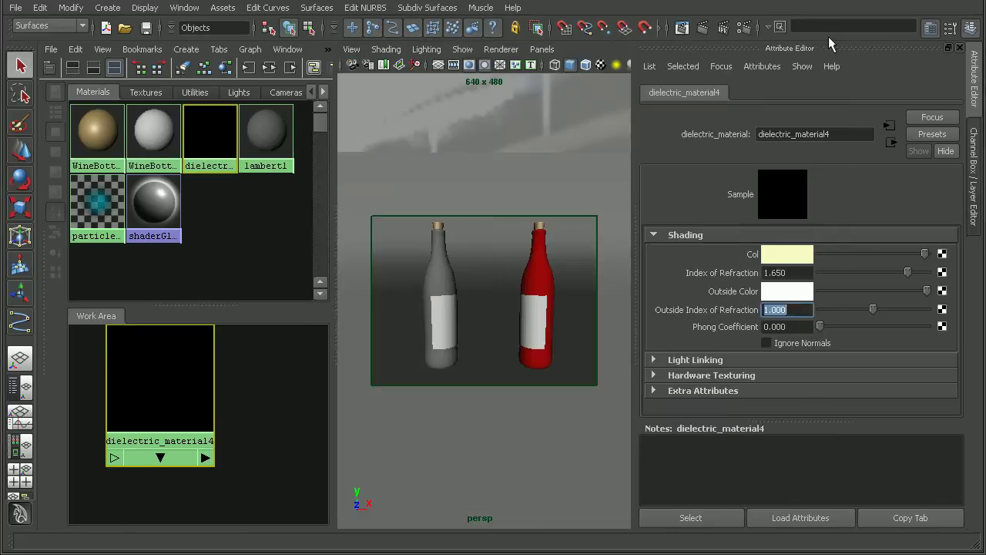
click(196, 48)
mouse_move(323, 293)
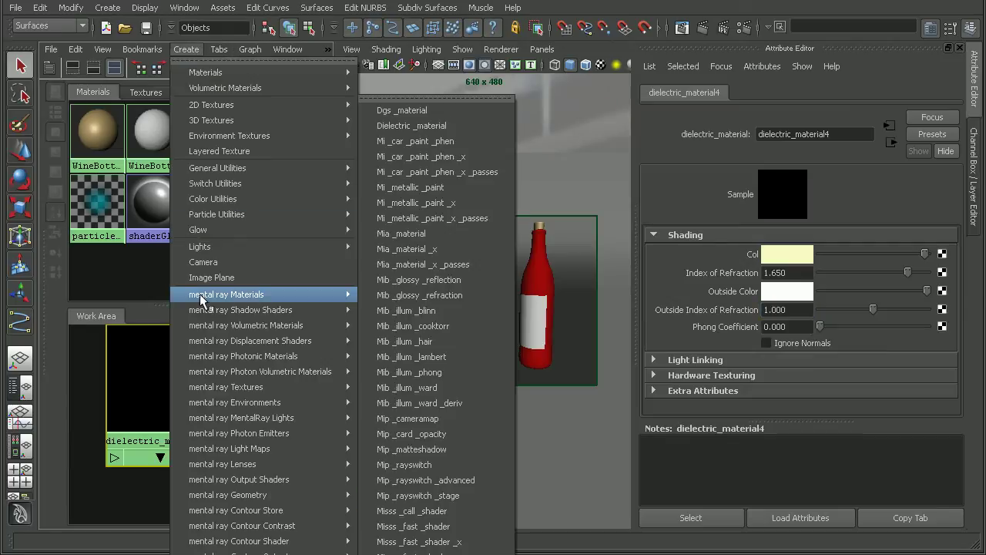
click(423, 249)
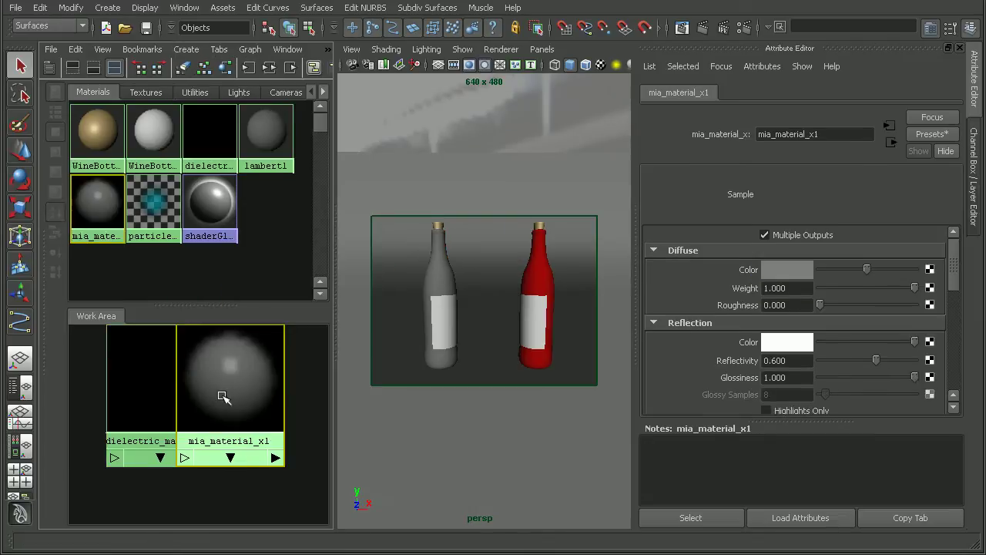
drag(151, 402, 110, 402)
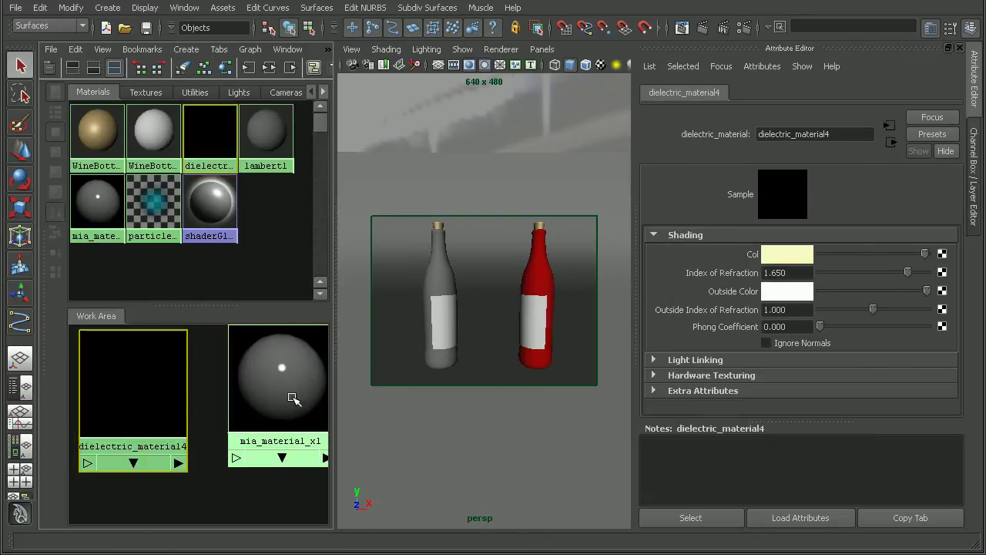
click(293, 398)
Assign mia_material_x1 to the grey left bottle and bring up Render View.
click(435, 282)
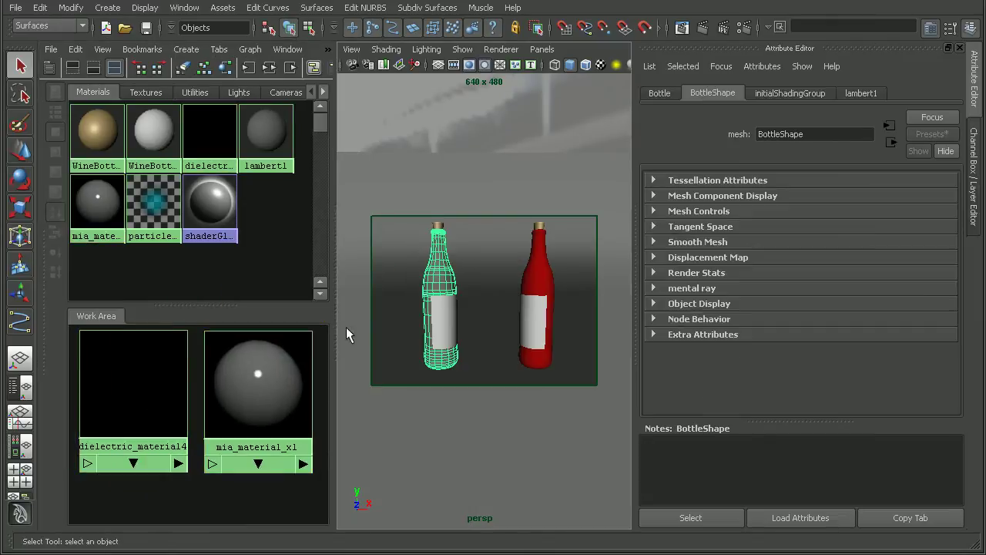
right_drag(275, 379, 274, 314)
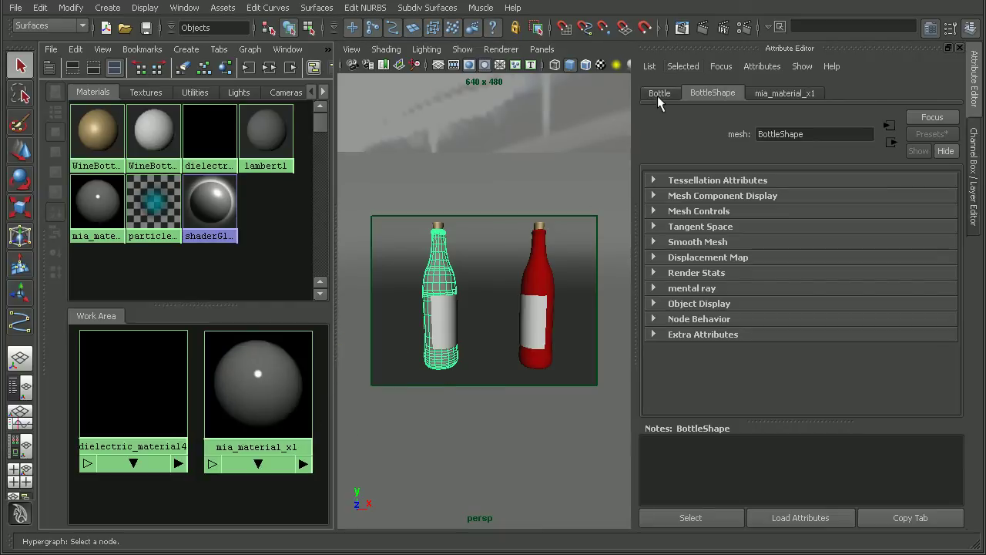
click(681, 28)
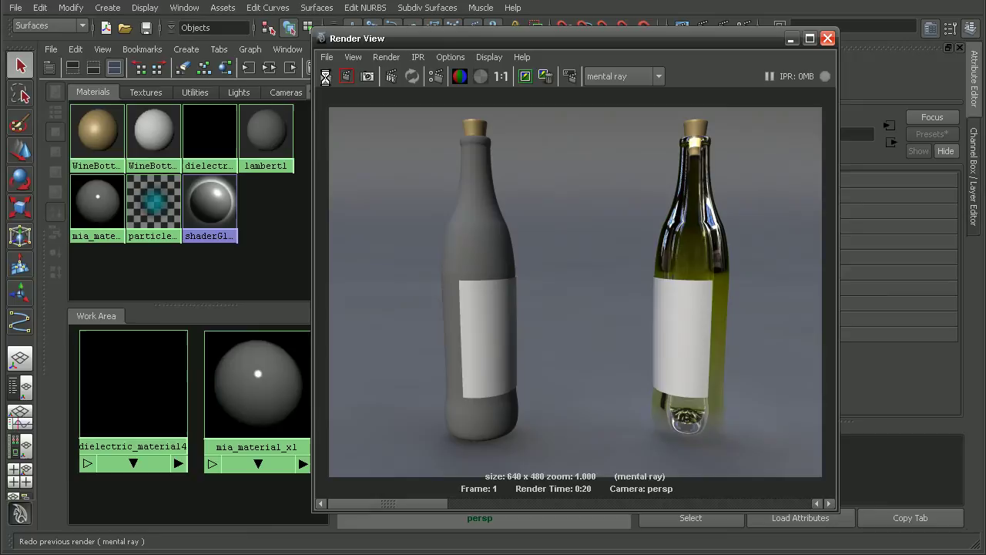
Re-render with mia_material_x1 on the left bottle and load its attributes beside the render.
click(325, 75)
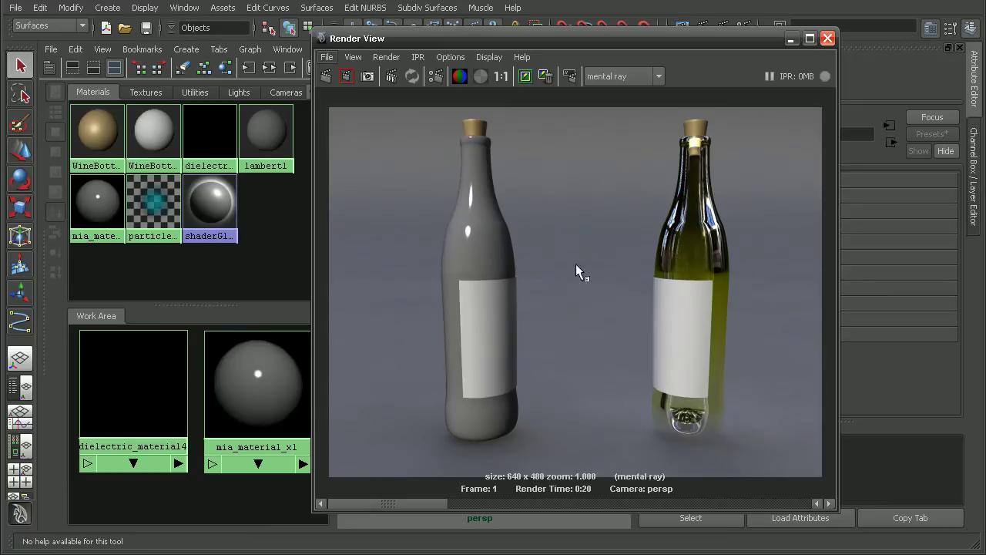
drag(579, 38, 419, 37)
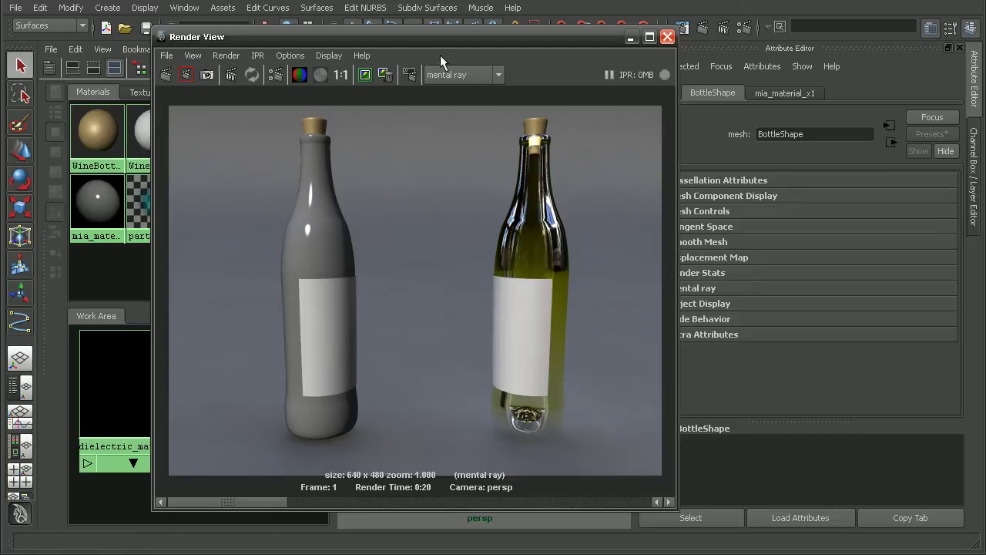
drag(428, 37, 543, 34)
click(235, 363)
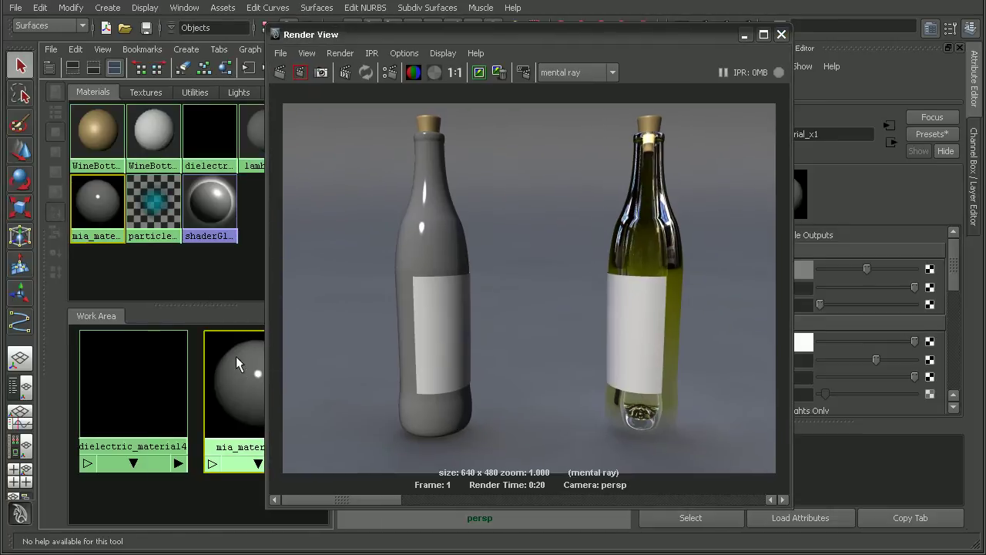
drag(596, 36, 423, 41)
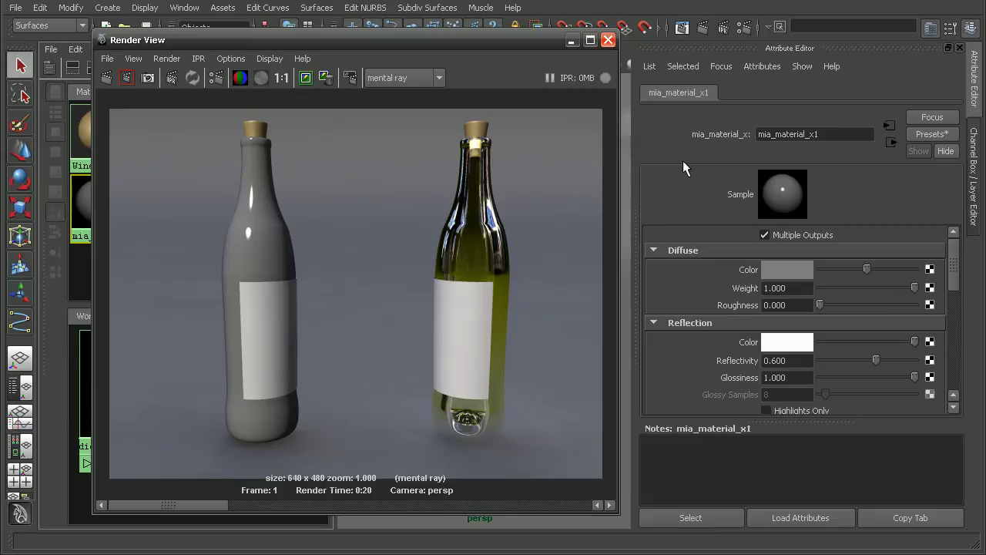
Replace mia_material_x1's settings with the GlassPhysical preset and redo the previous render.
click(916, 133)
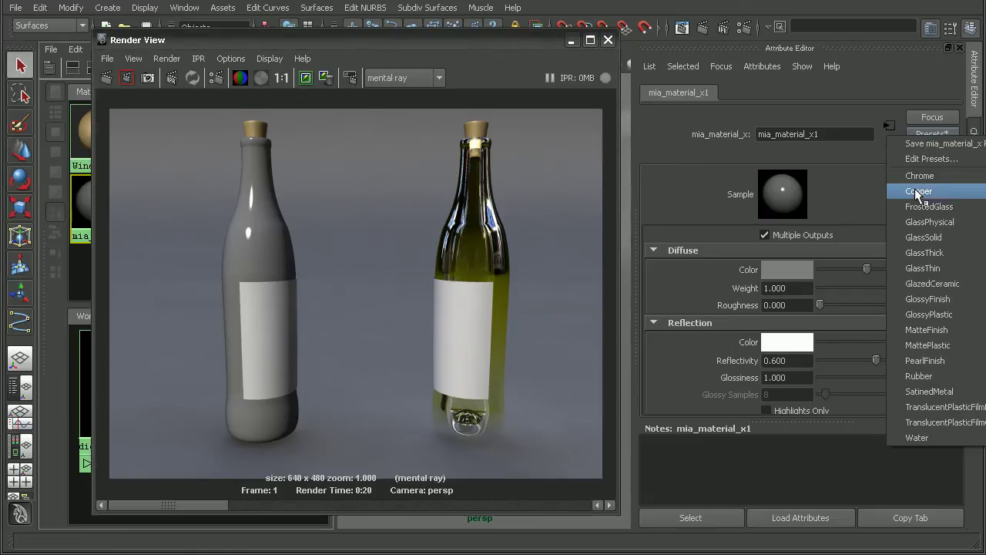
mouse_move(921, 221)
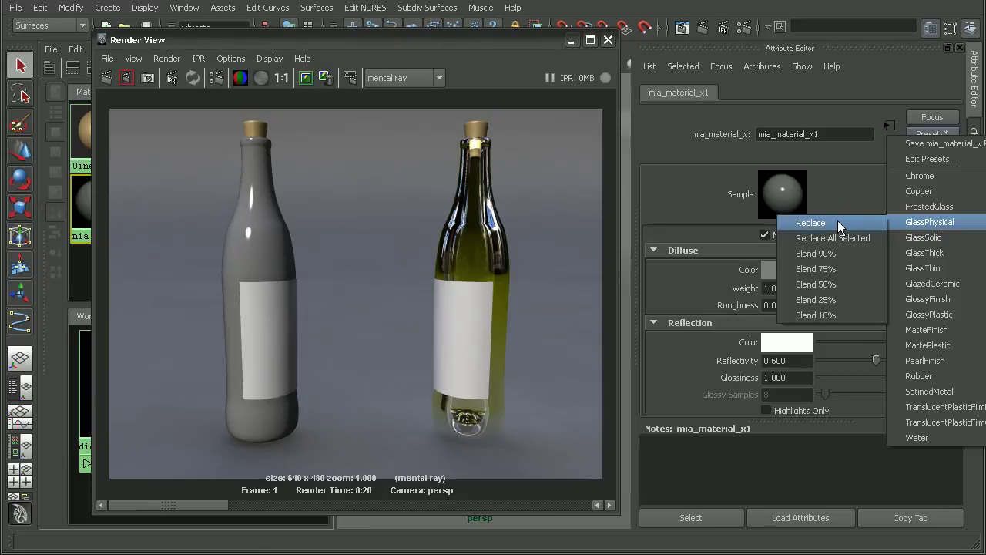
click(818, 223)
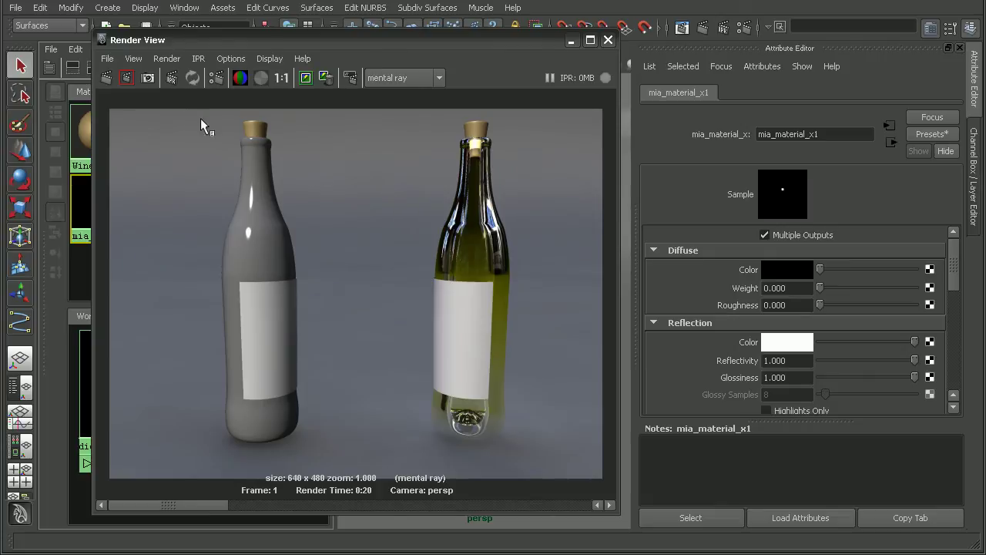
click(107, 77)
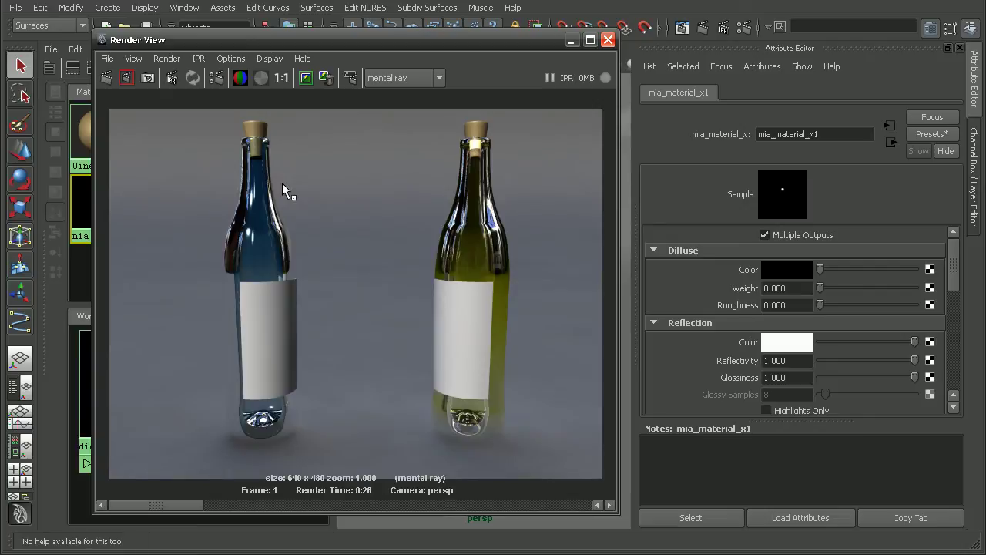
Zoom into the blue bottle's neck, base and label in the render, then return to actual size.
alt+right_drag(282, 183, 592, 208)
alt+middle_drag(281, 200, 286, 264)
alt+right_drag(286, 264, 386, 127)
alt+right_drag(332, 387, 370, 432)
alt+middle_drag(370, 431, 446, 316)
alt+right_drag(445, 316, 332, 341)
alt+middle_drag(332, 341, 300, 170)
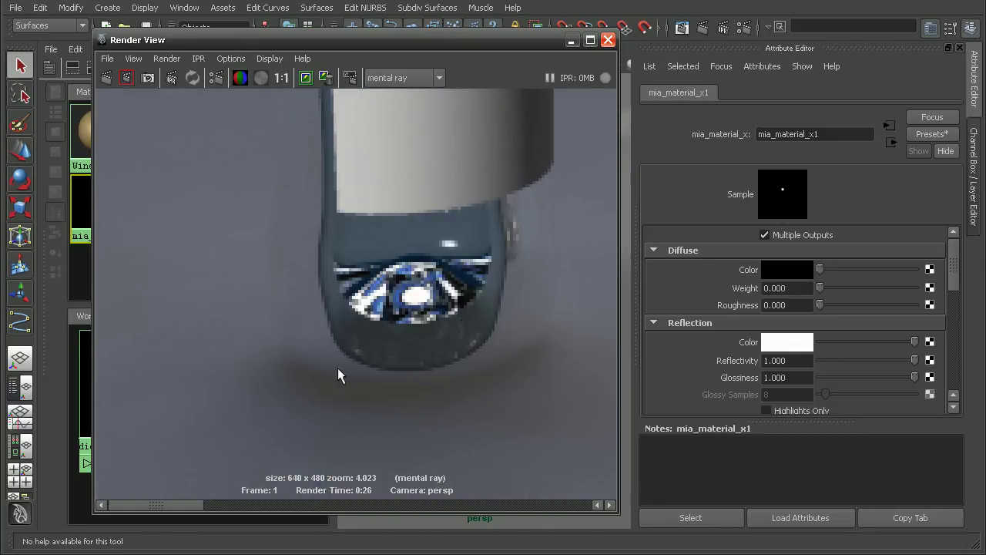
alt+right_drag(367, 164, 401, 258)
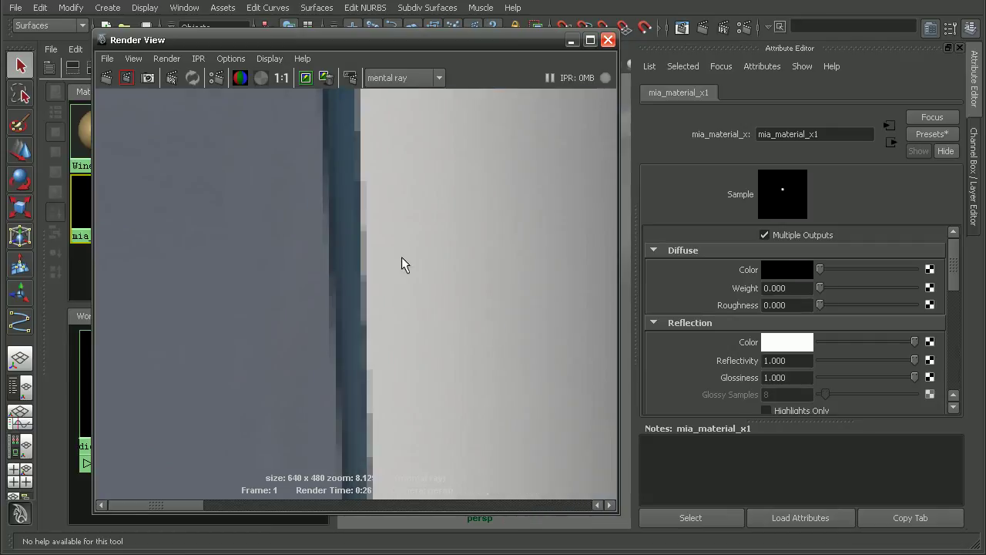
alt+middle_drag(273, 233, 309, 154)
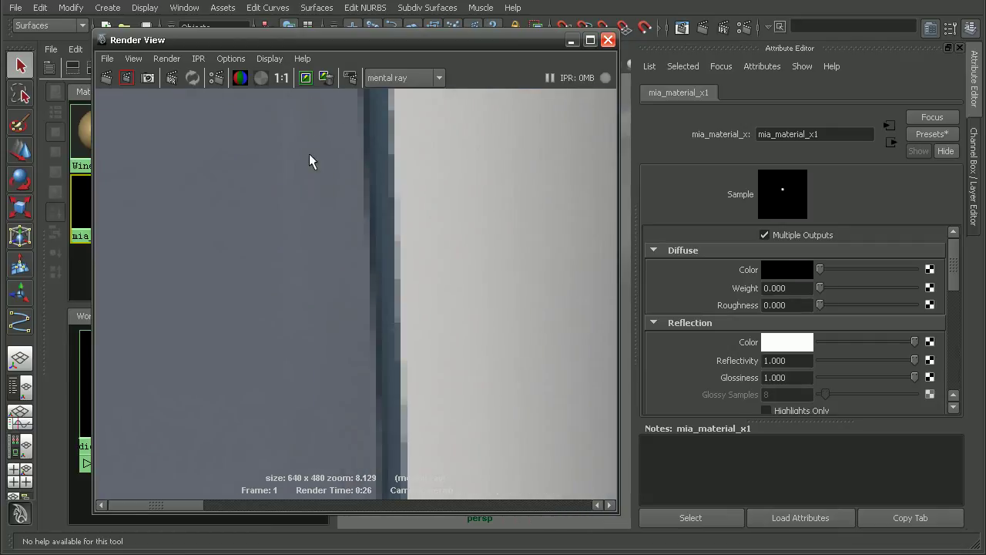
alt+middle_drag(294, 449, 272, 302)
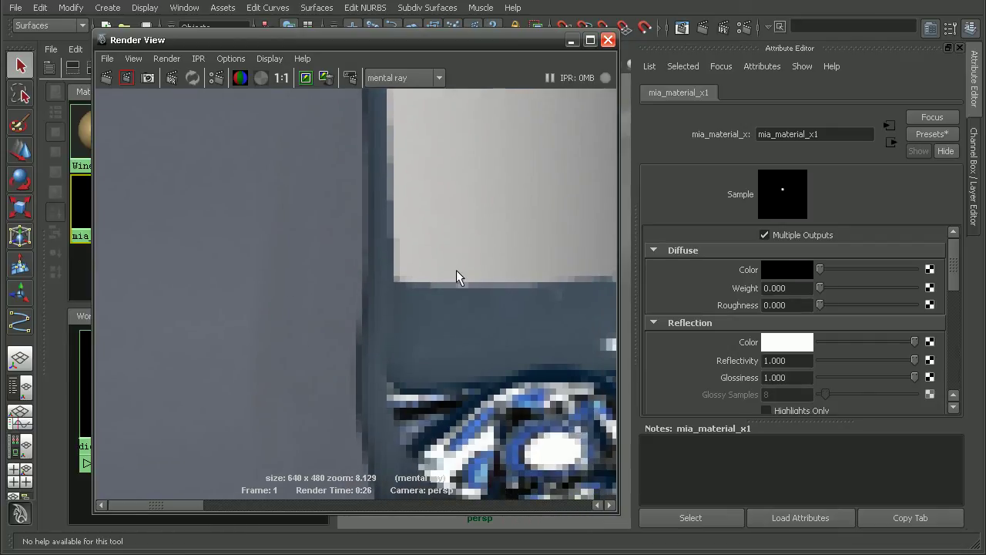
alt+right_drag(456, 278, 263, 88)
click(281, 78)
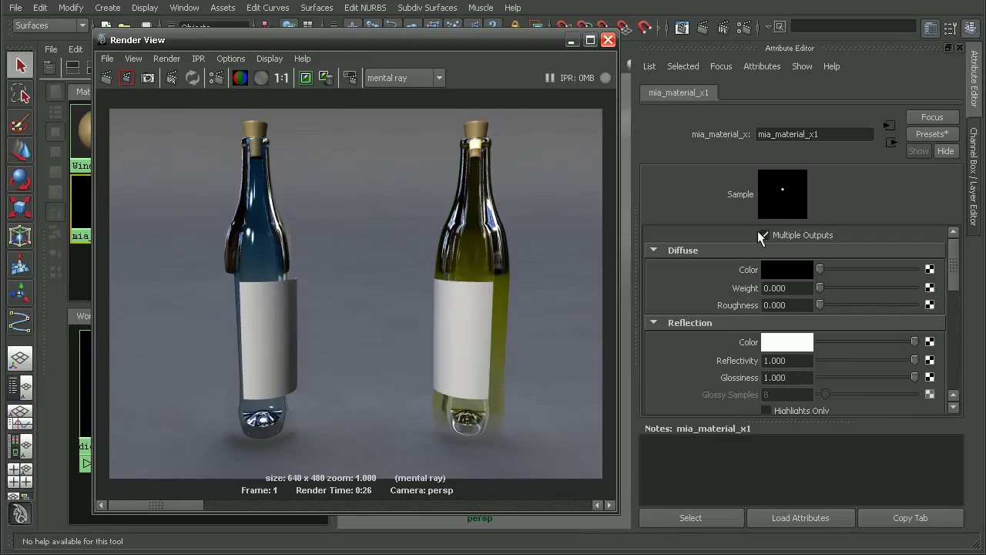
Replace mia_material_x1's settings with the GlassThin preset.
click(929, 134)
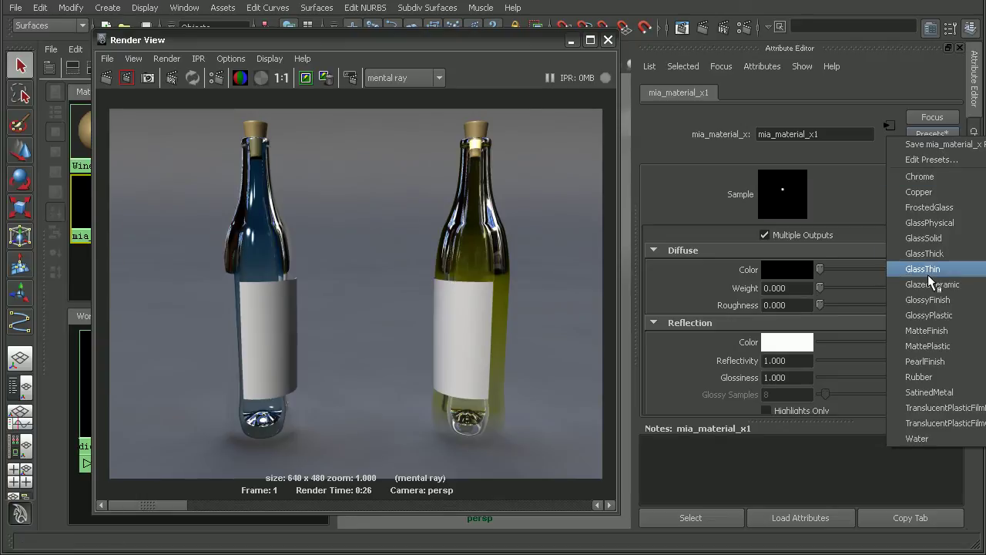
mouse_move(923, 271)
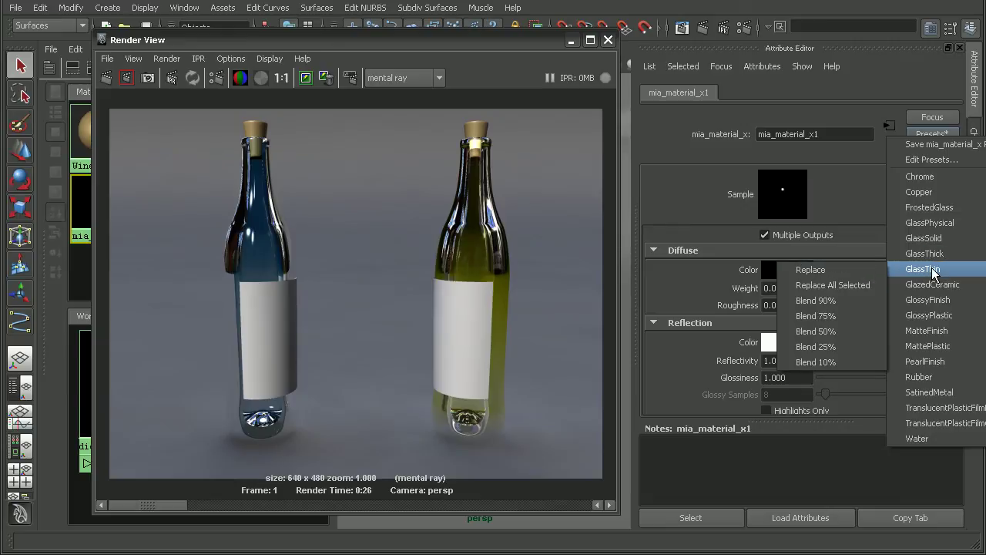
click(819, 271)
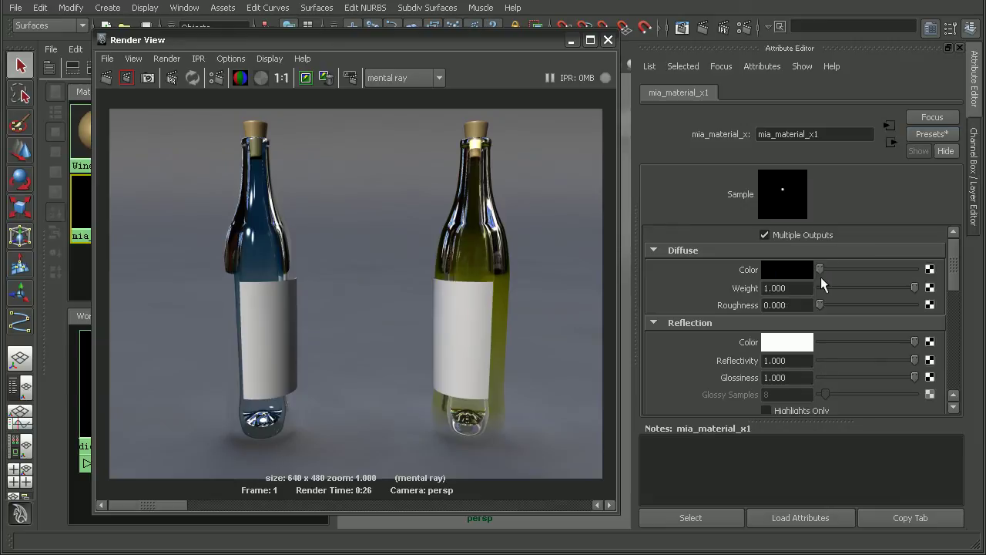
Browse the other glass presets in the list without applying any of them.
click(930, 133)
mouse_move(921, 251)
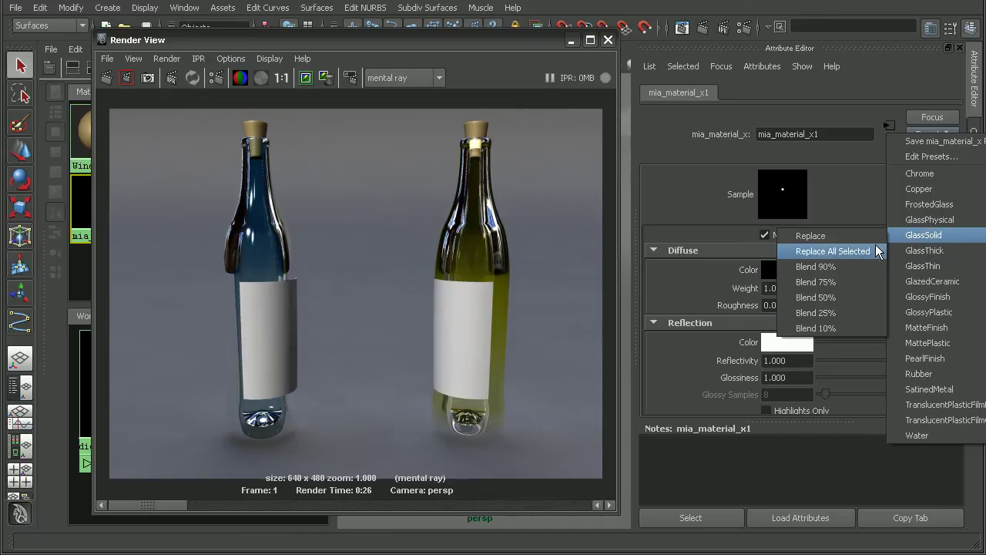
mouse_move(940, 222)
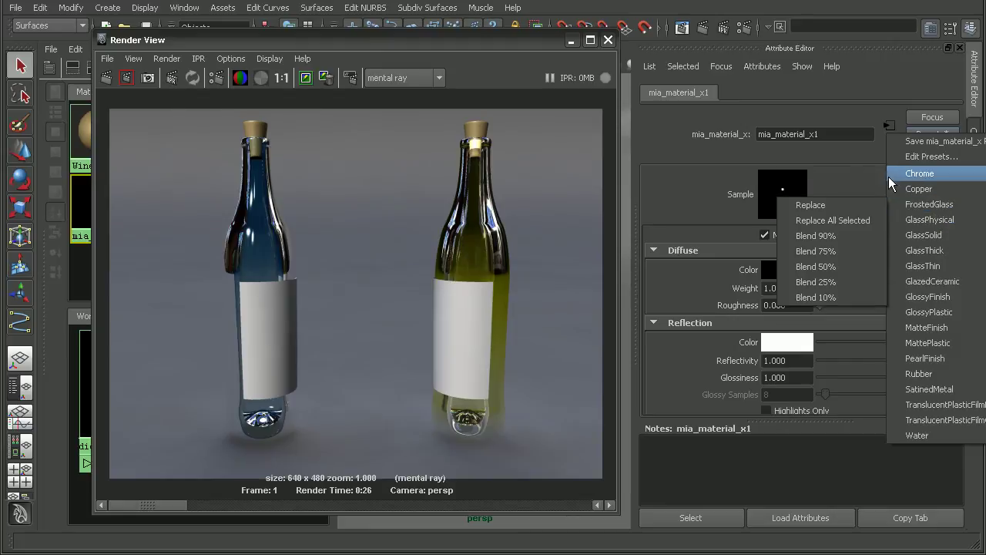
click(106, 78)
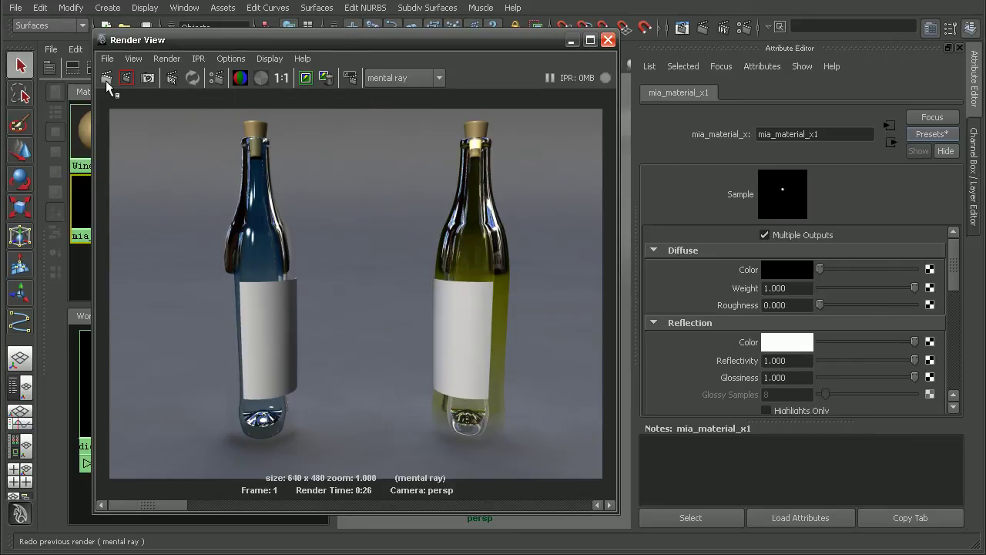
Redo the previous render to show the GlassThin bottle as pale, see-through blue glass.
click(105, 78)
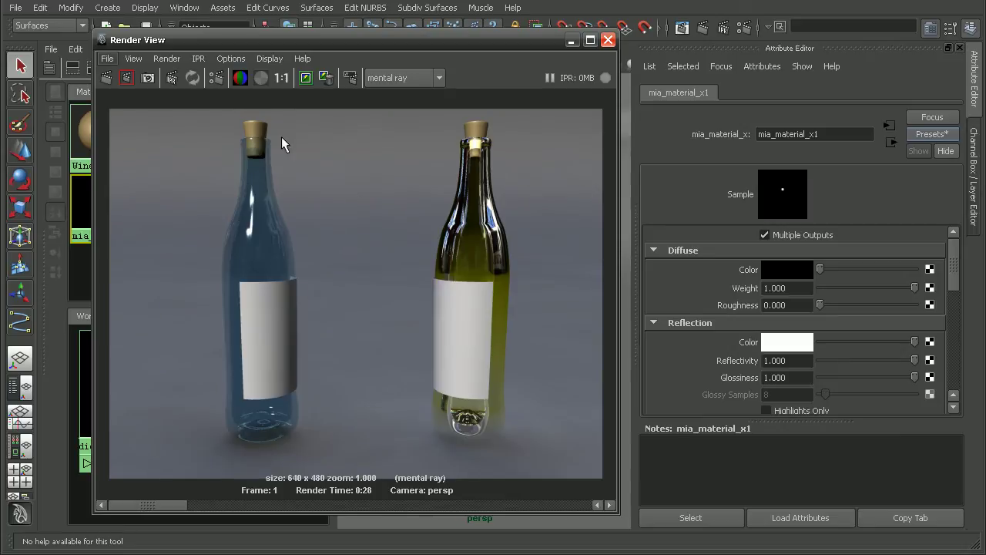